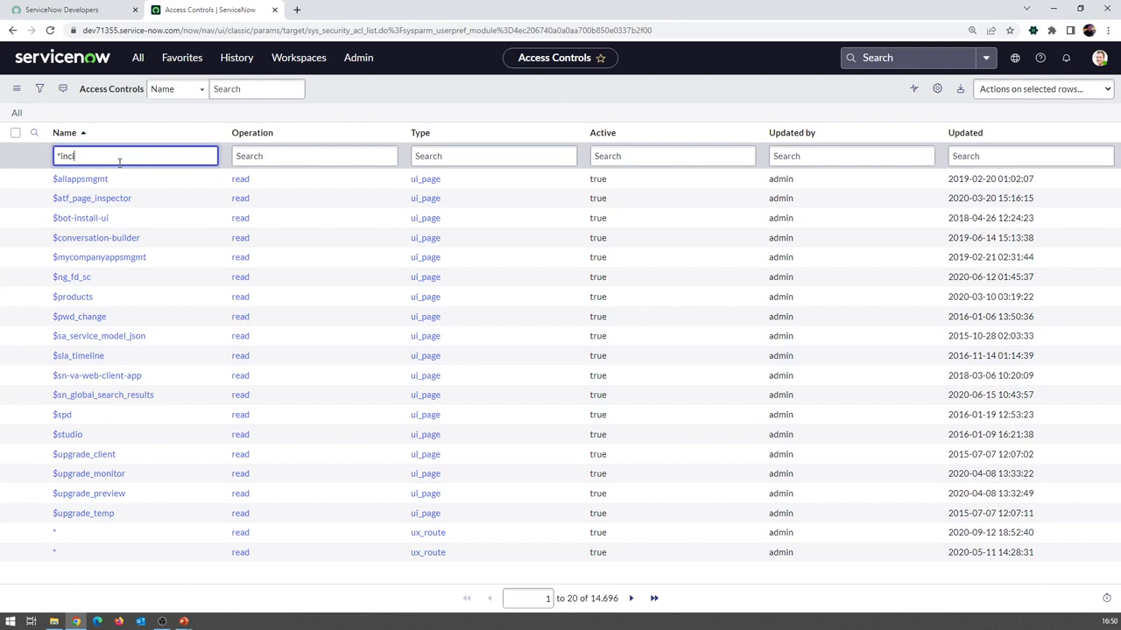
# - Filter the access controls by name with *incident and open the incident read rule updated 2011-09-16
pyautogui.write('dent')
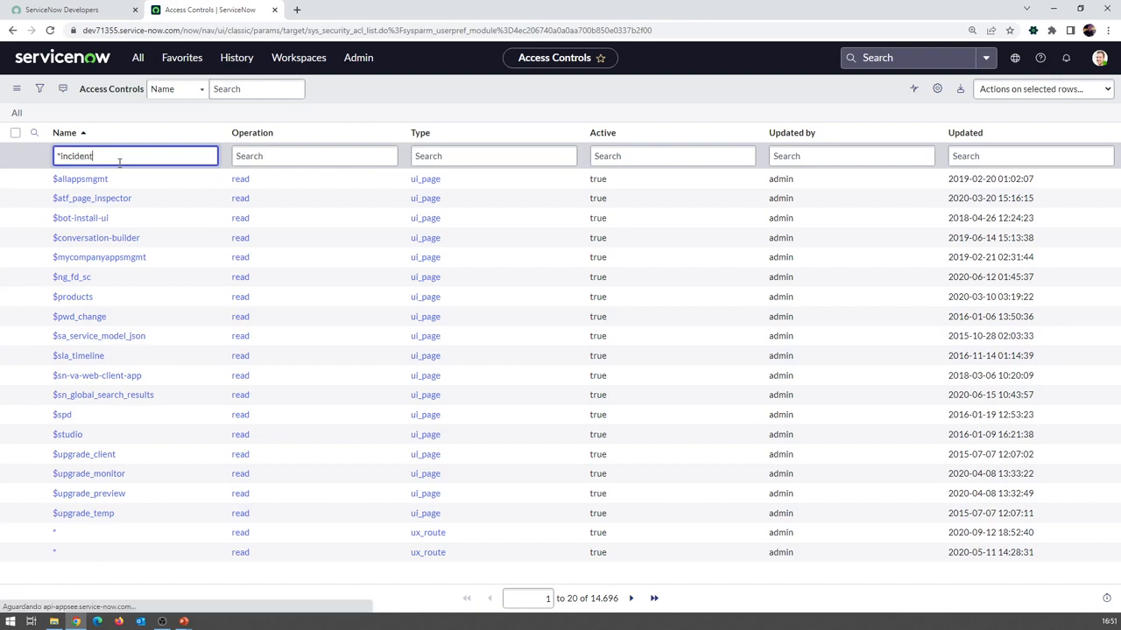
pyautogui.press('Return')
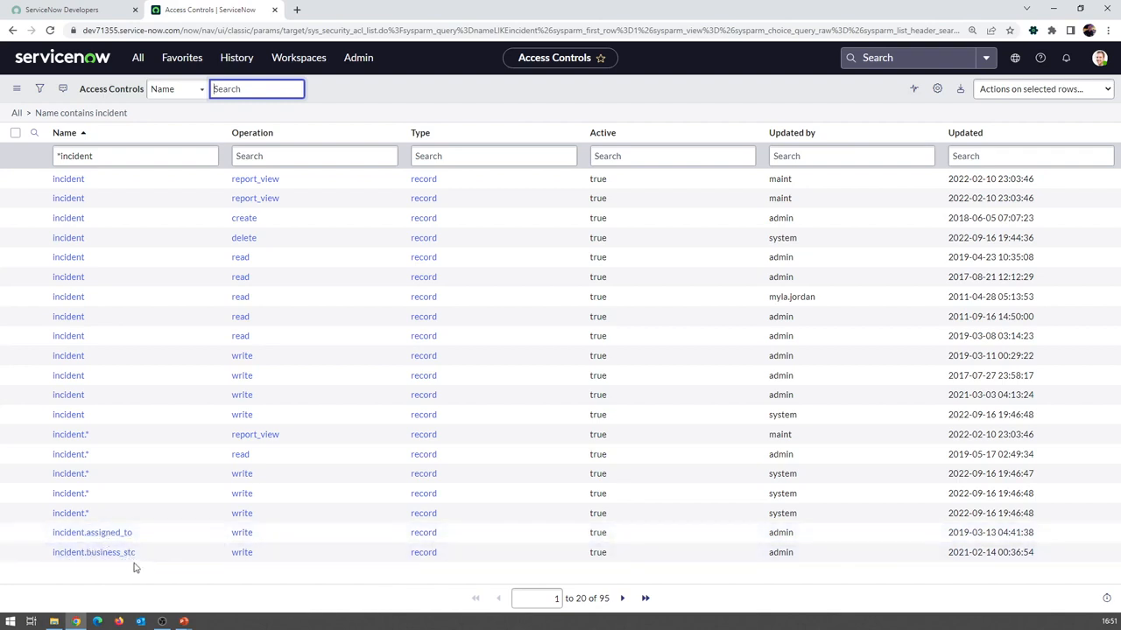
pyautogui.click(70, 318)
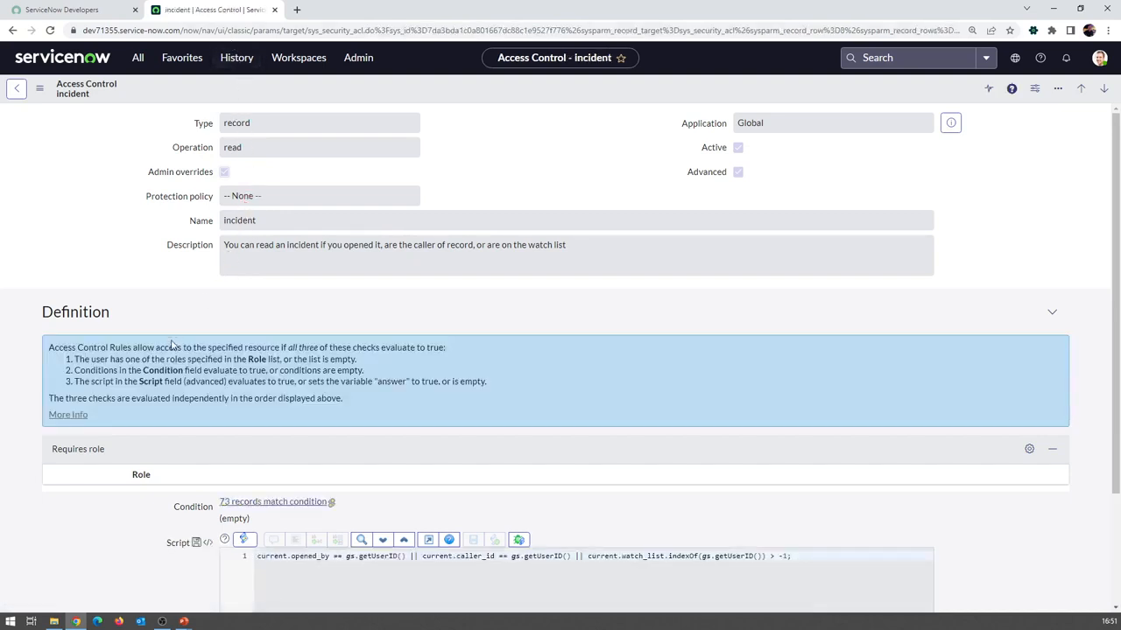
# - Examine the incident read rule's type, operation, protection policy, name, description and definition fields
pyautogui.click(248, 123)
pyautogui.click(251, 150)
pyautogui.click(247, 198)
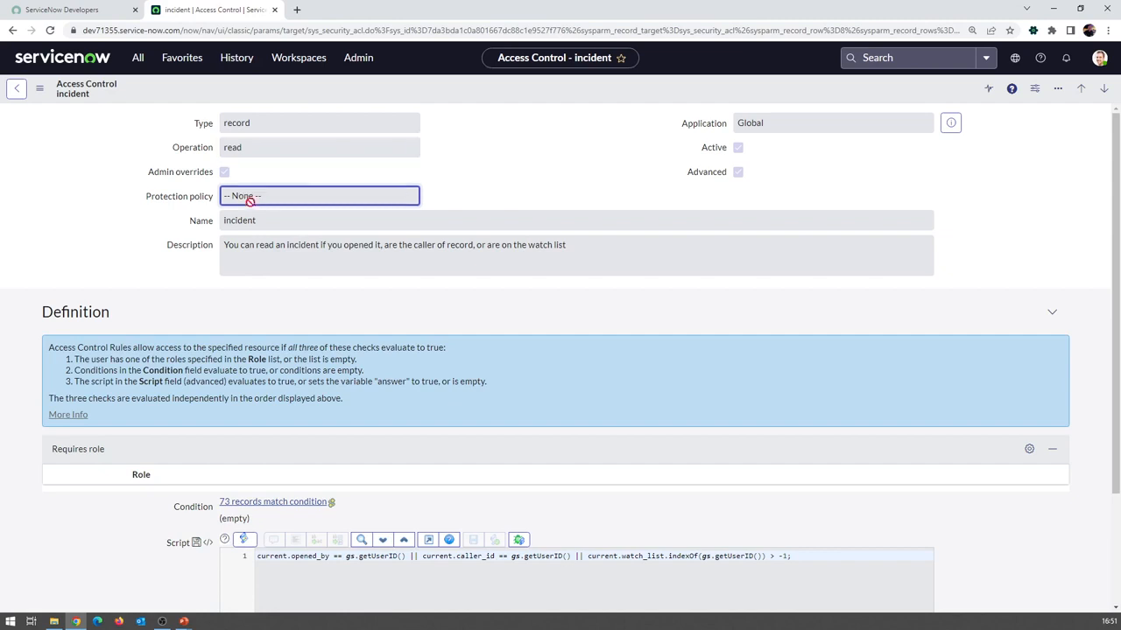
pyautogui.click(252, 219)
pyautogui.click(260, 260)
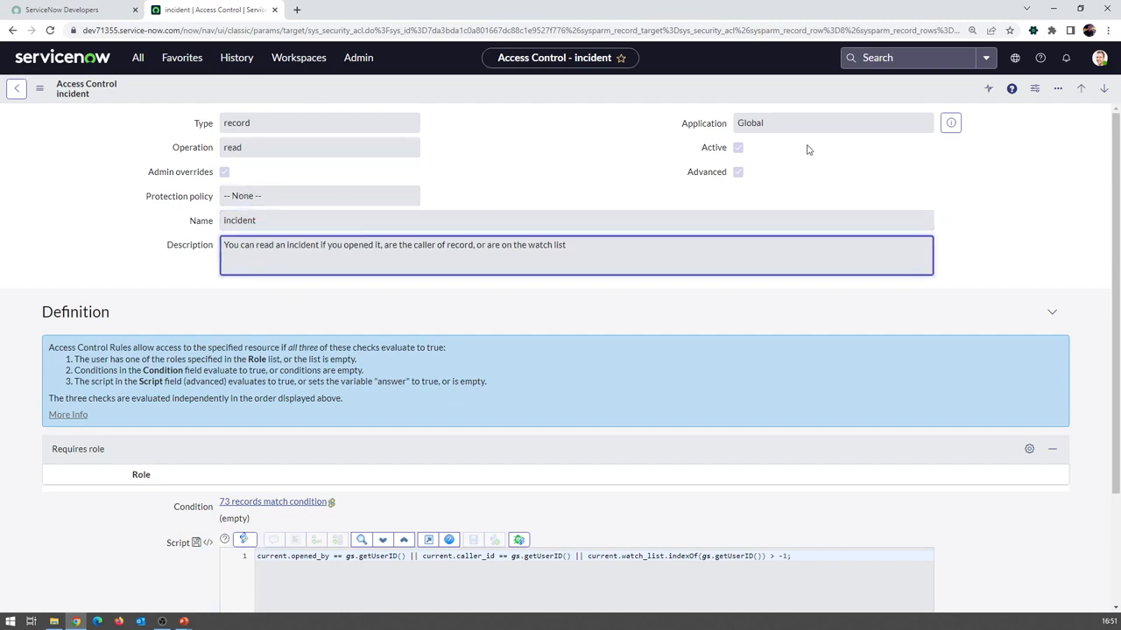
pyautogui.scroll(-2, 399, 380)
pyautogui.scroll(2, 307, 438)
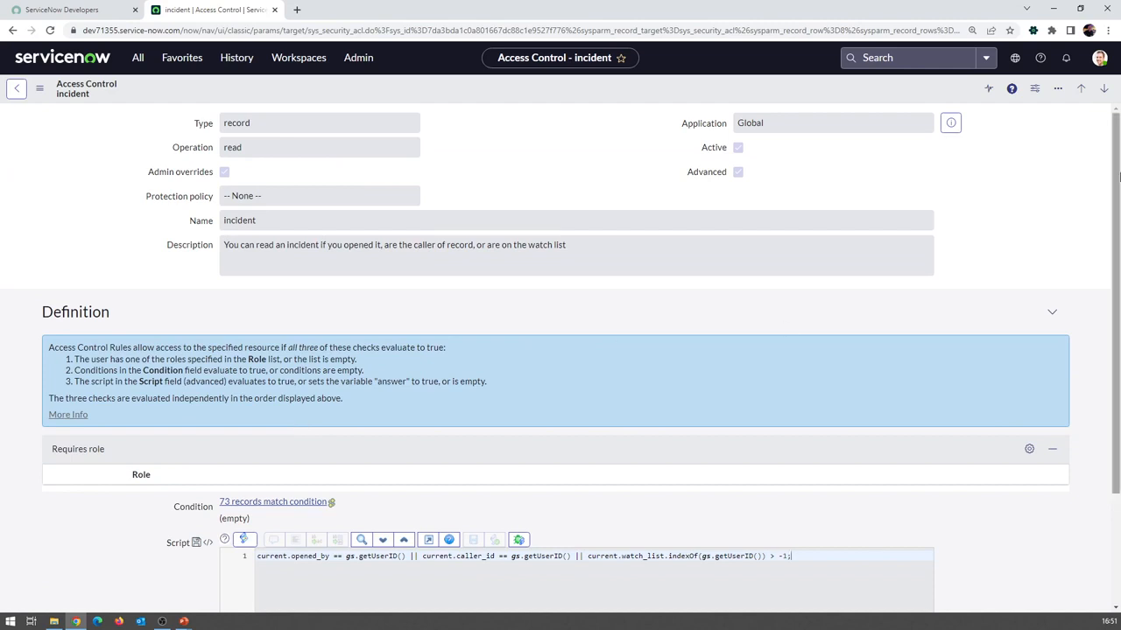
# - Elevate the current session's privileges with the security_admin role
pyautogui.click(1099, 57)
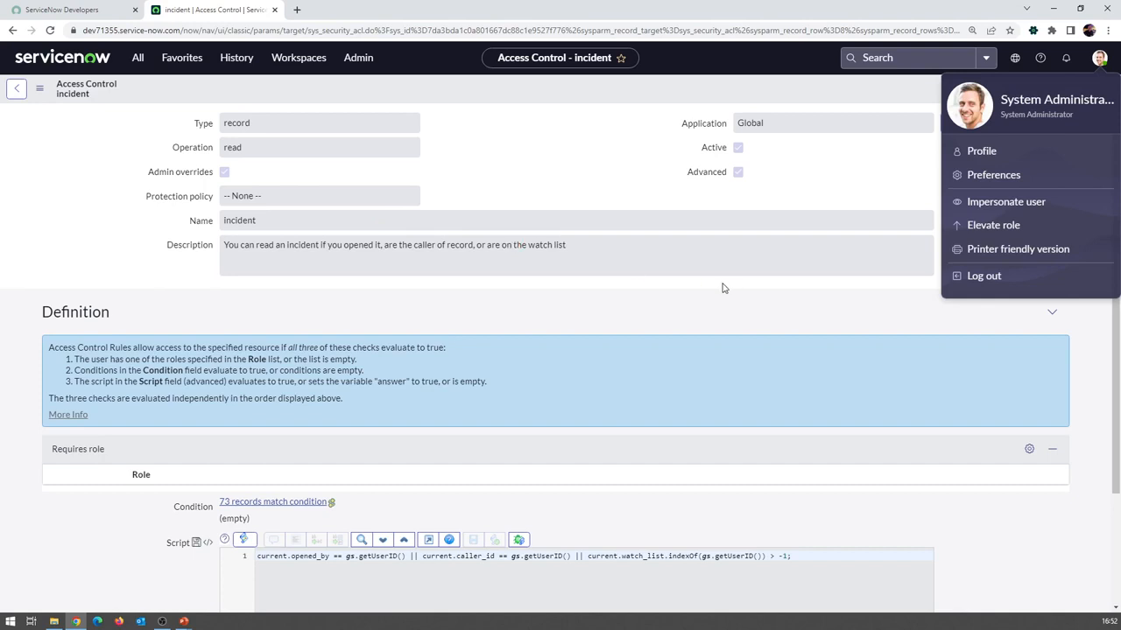
pyautogui.click(999, 228)
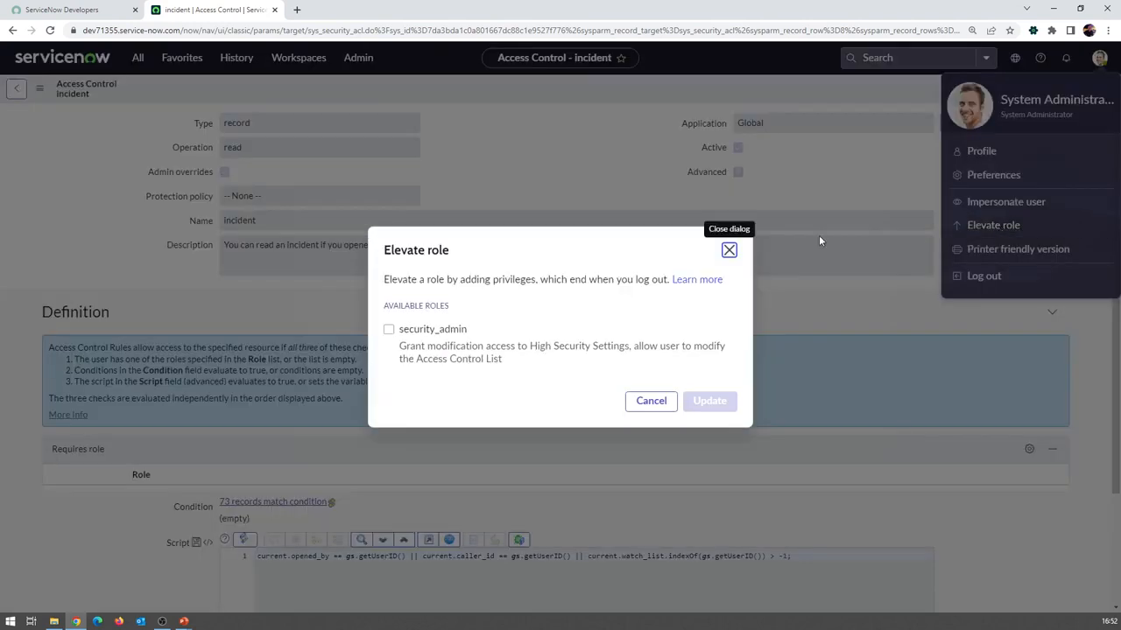
pyautogui.click(390, 330)
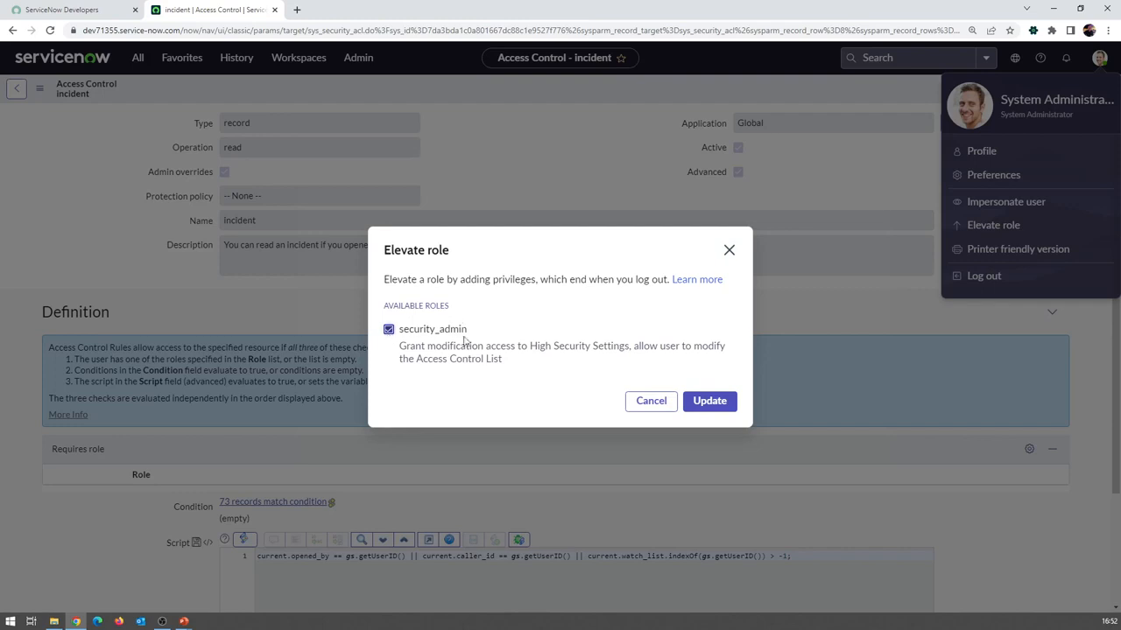
pyautogui.click(715, 410)
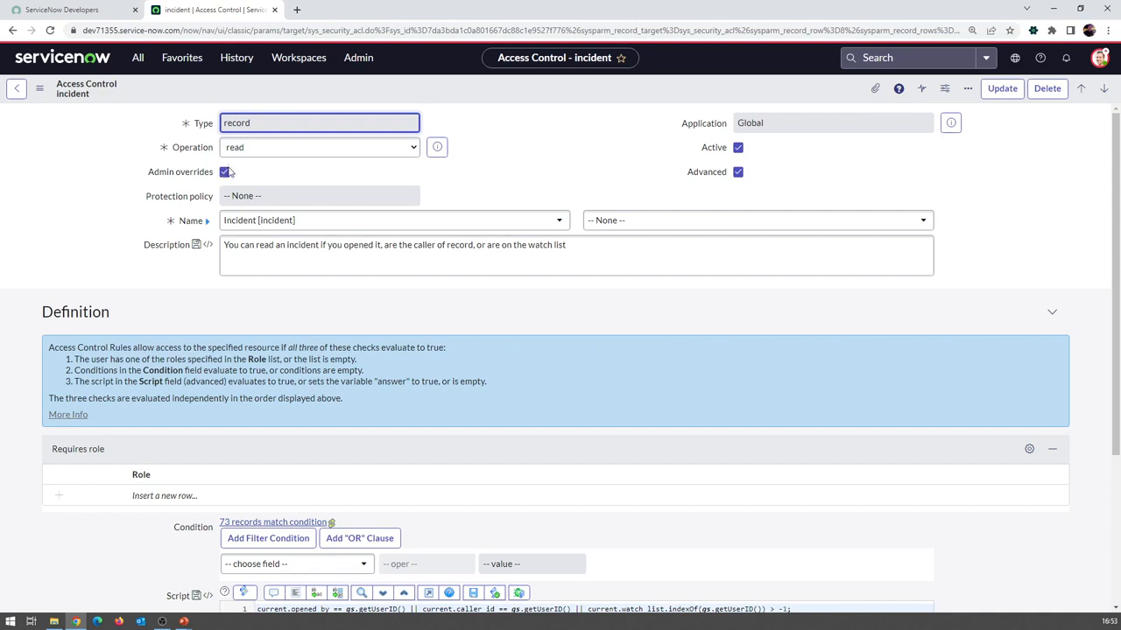
# - Review the table choices and the field choices available for the access control rule's name
pyautogui.moveTo(201, 175)
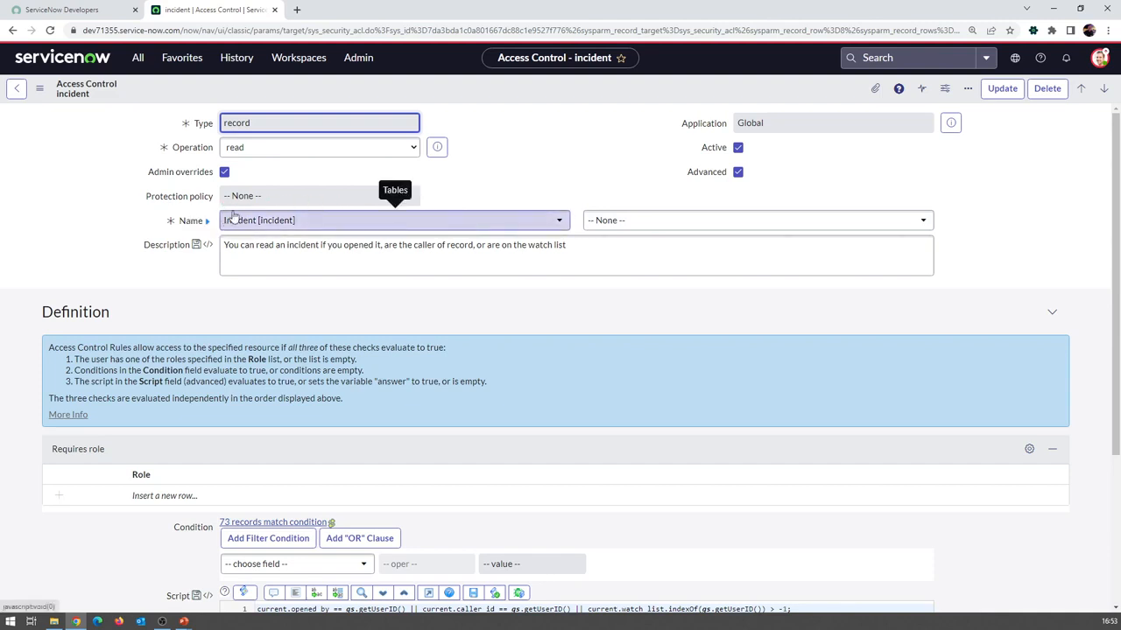
pyautogui.click(299, 224)
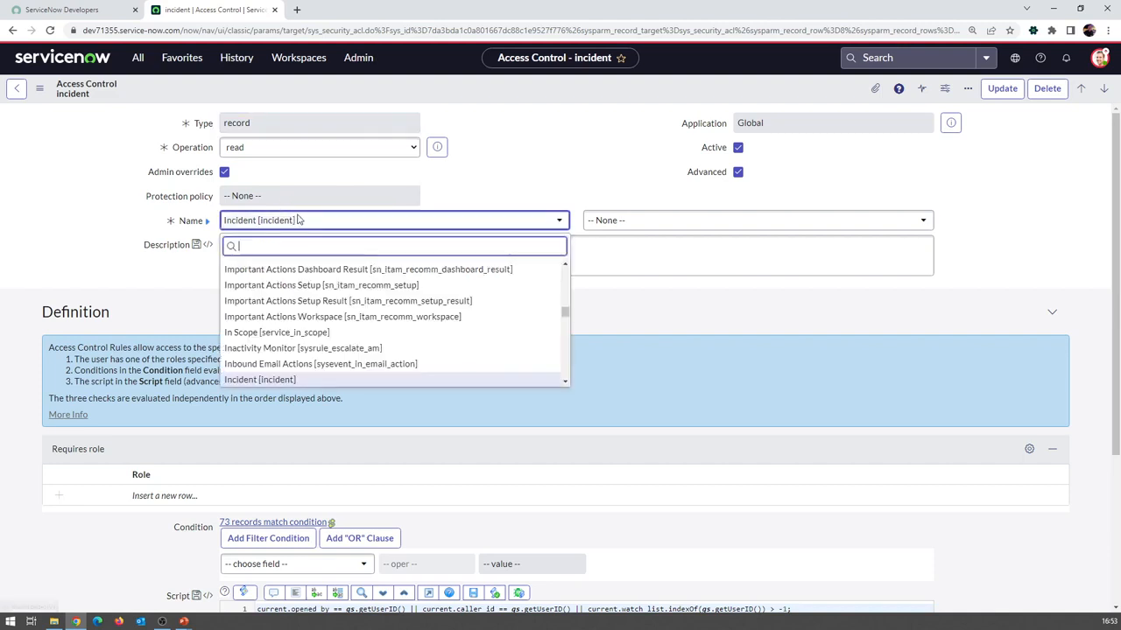
pyautogui.click(471, 201)
pyautogui.click(623, 220)
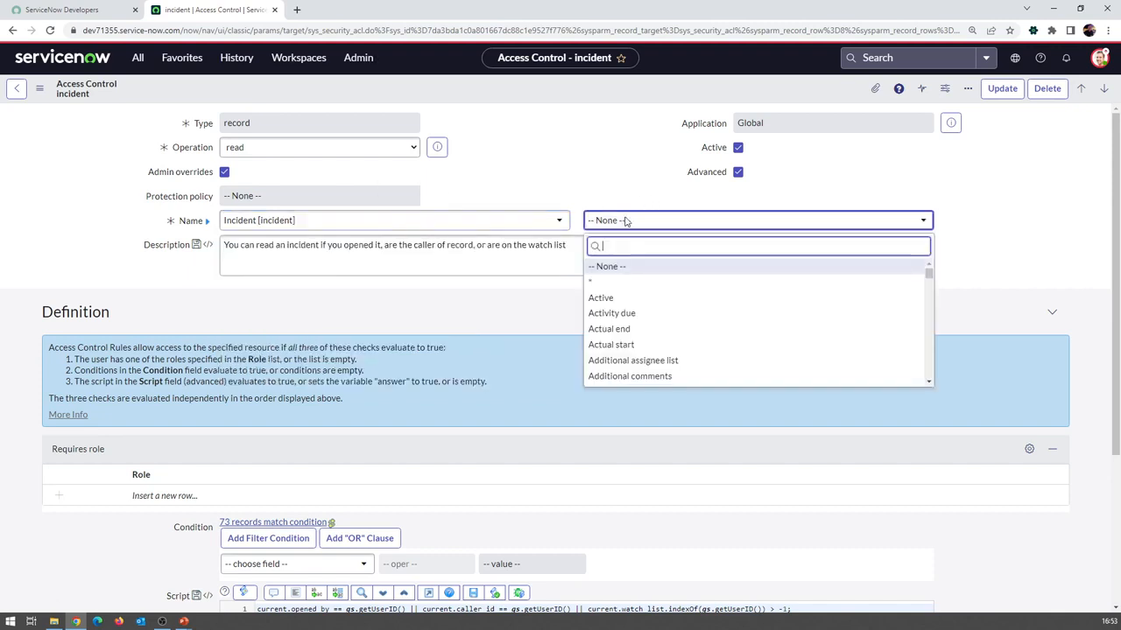
pyautogui.scroll(-10, 618, 302)
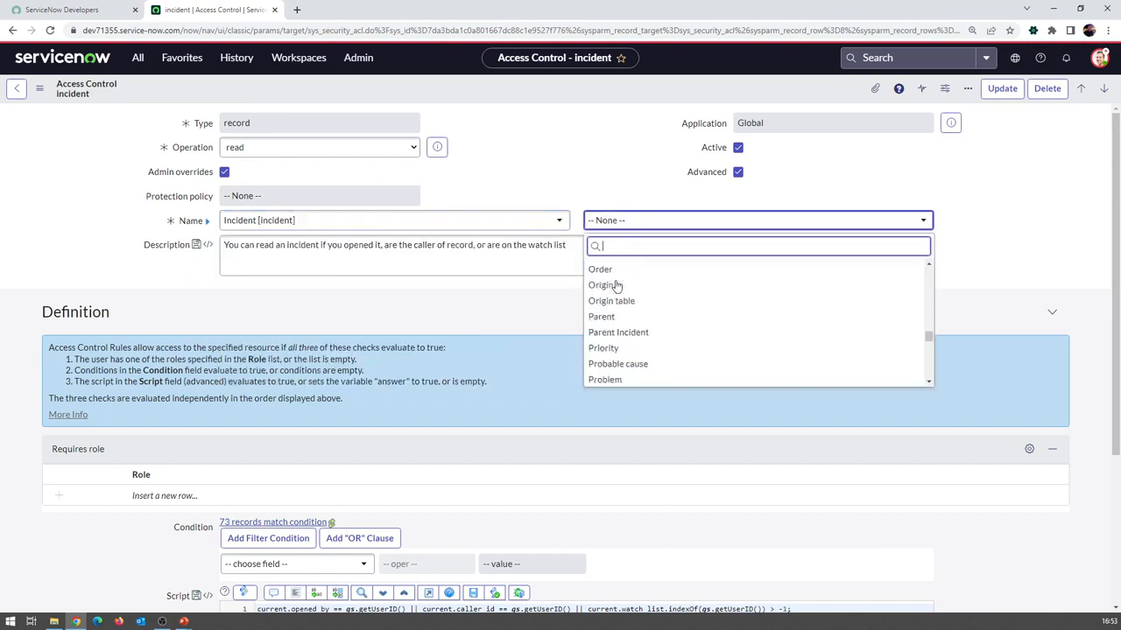
pyautogui.scroll(-5, 616, 315)
pyautogui.click(565, 195)
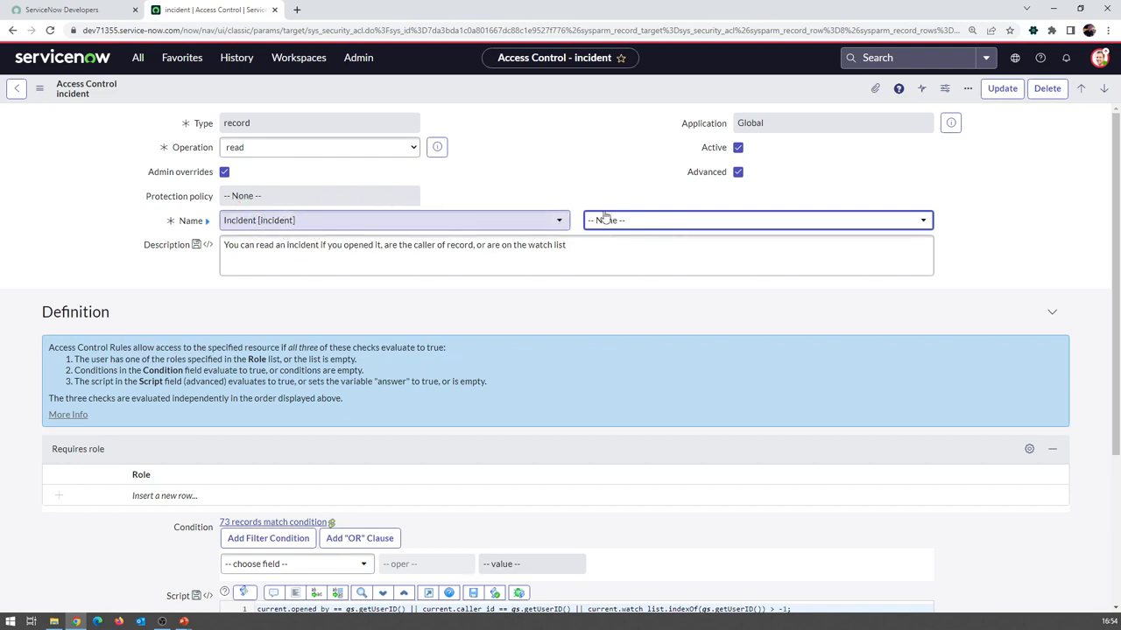
# - Set the field part of the rule's name to Impact for the Incident table
pyautogui.click(641, 220)
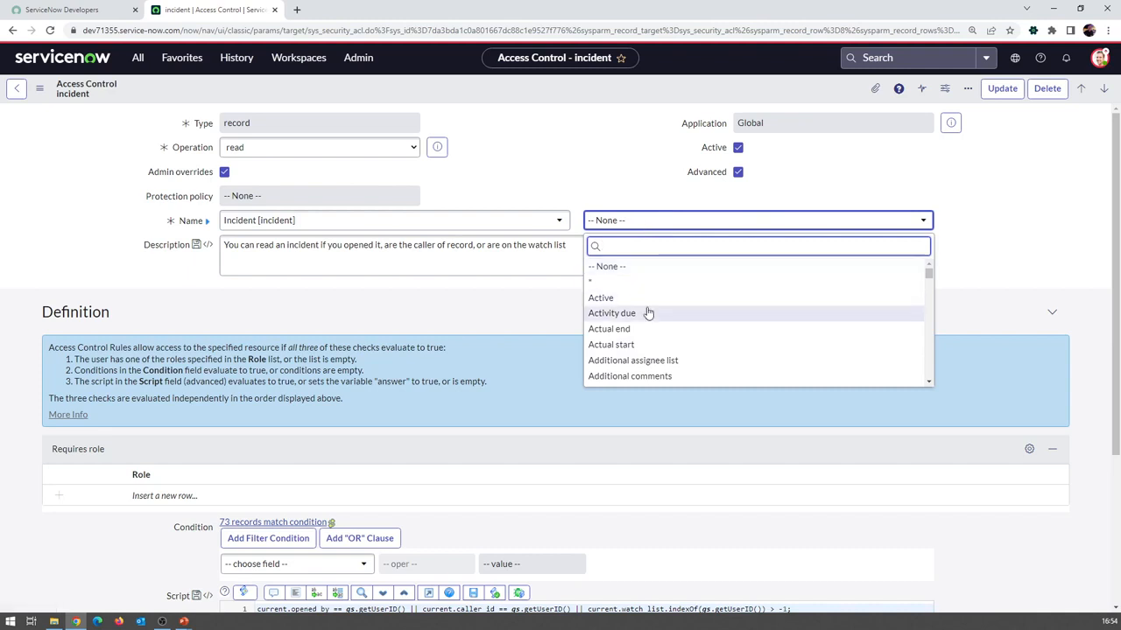
pyautogui.scroll(-5, 648, 313)
pyautogui.click(620, 318)
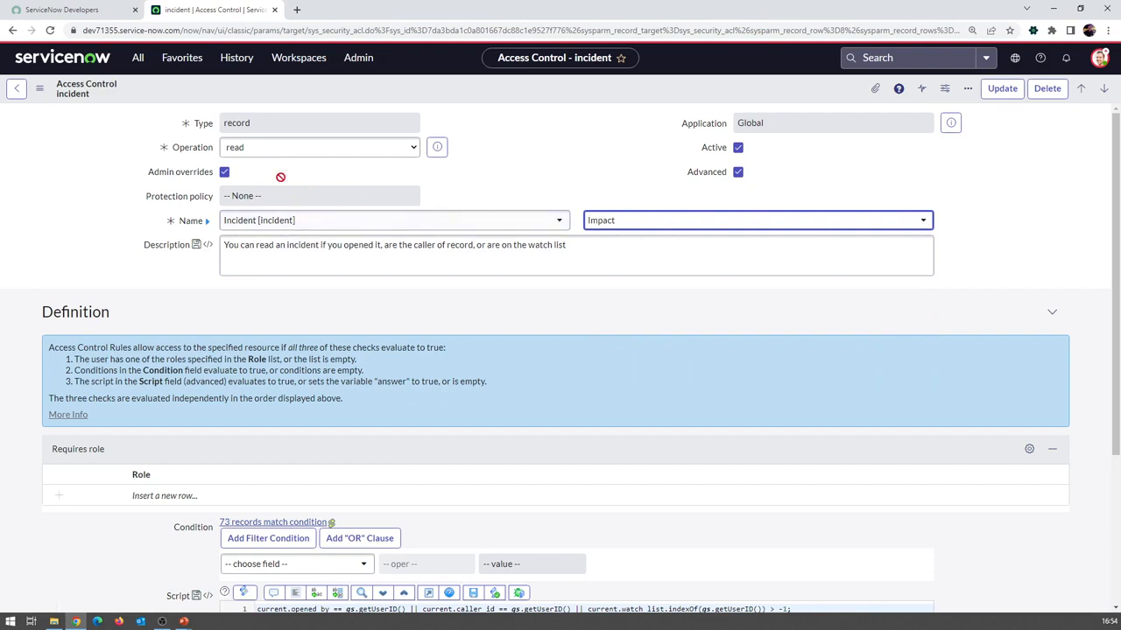
pyautogui.scroll(-2, 232, 154)
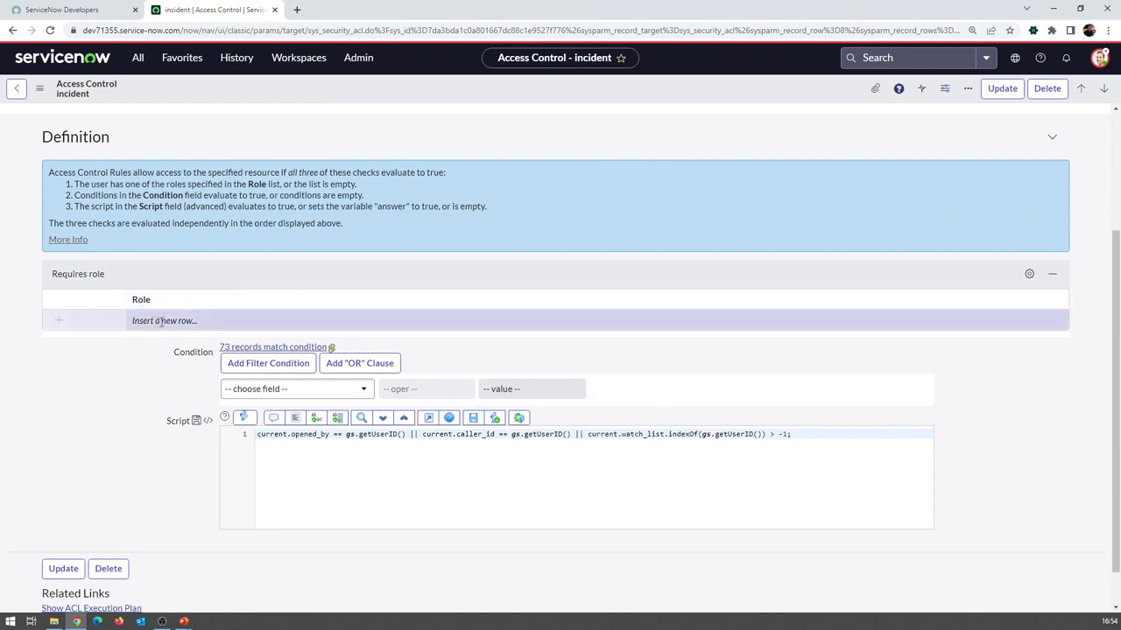
pyautogui.scroll(2, 160, 321)
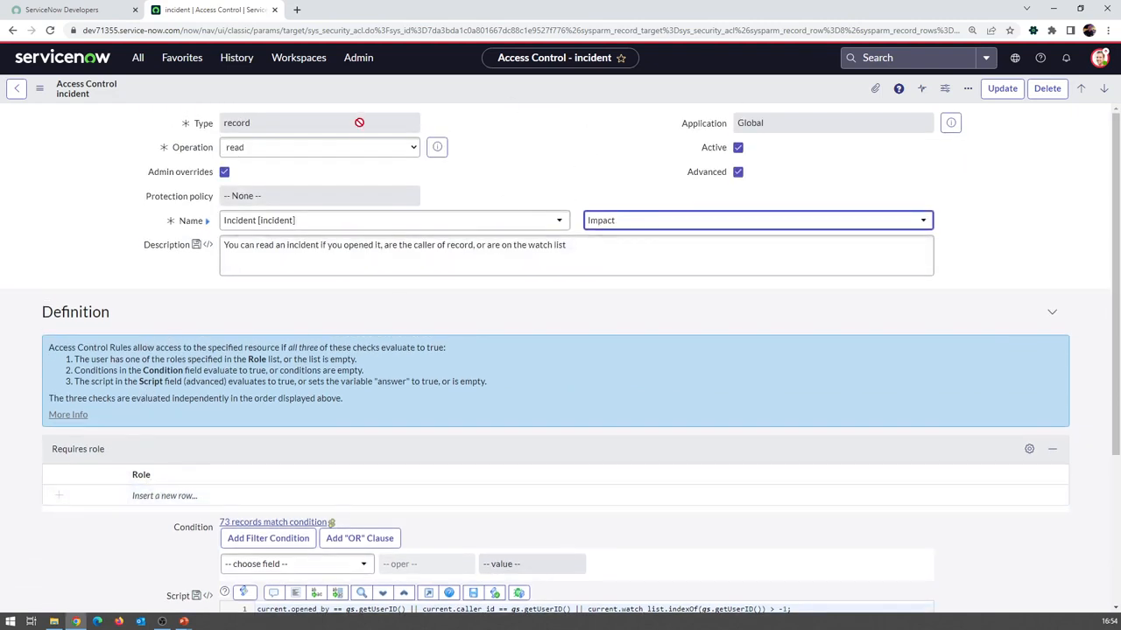
# - Reset the field part of the rule's name to -- None --
pyautogui.click(600, 220)
pyautogui.scroll(10, 632, 280)
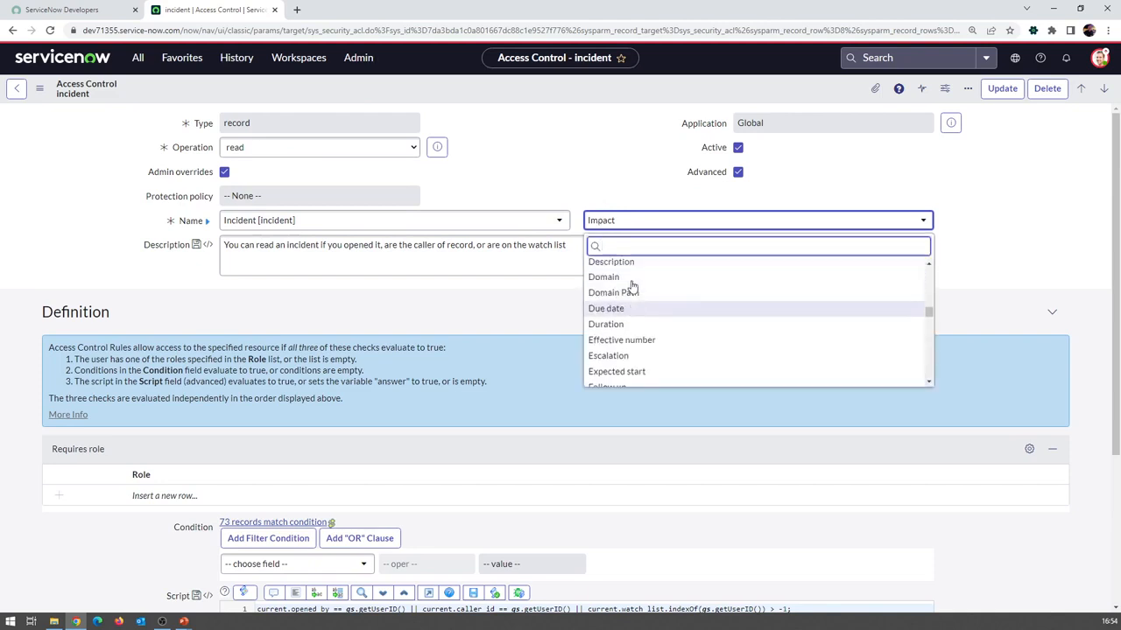
pyautogui.click(631, 269)
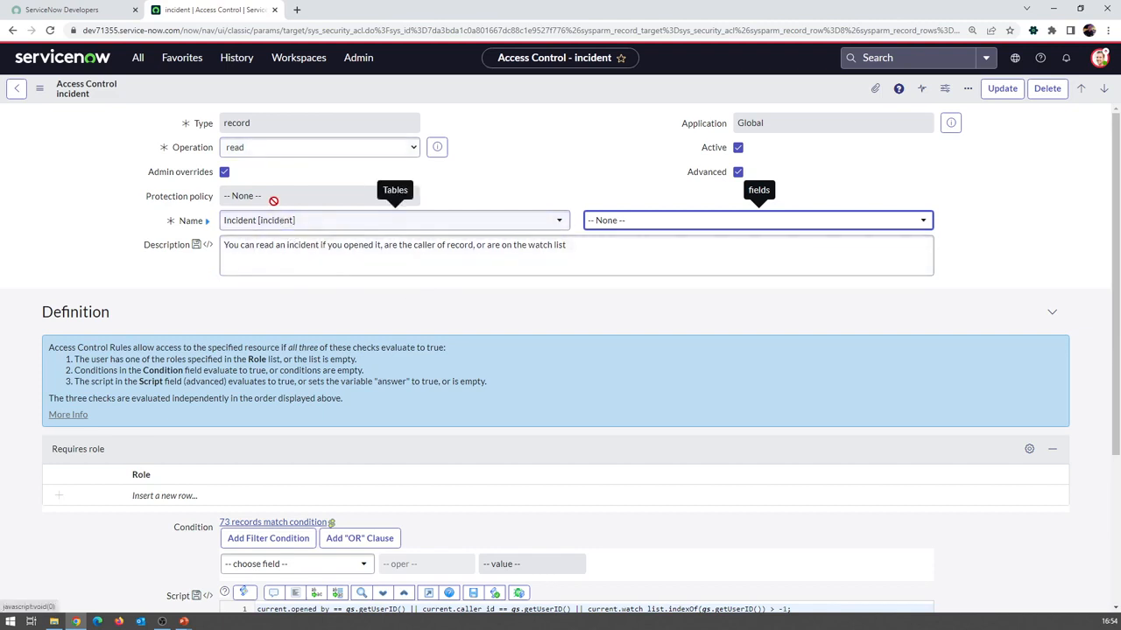
# - Try to add activity_creator as a required role for the incident read rule
pyautogui.doubleClick(164, 495)
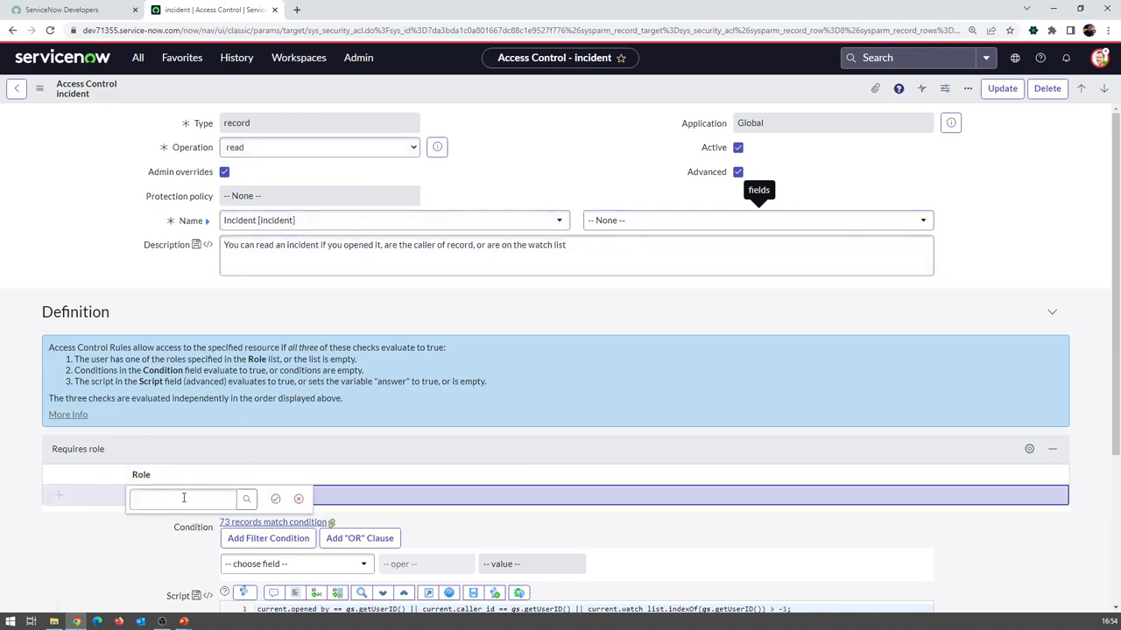
pyautogui.click(244, 499)
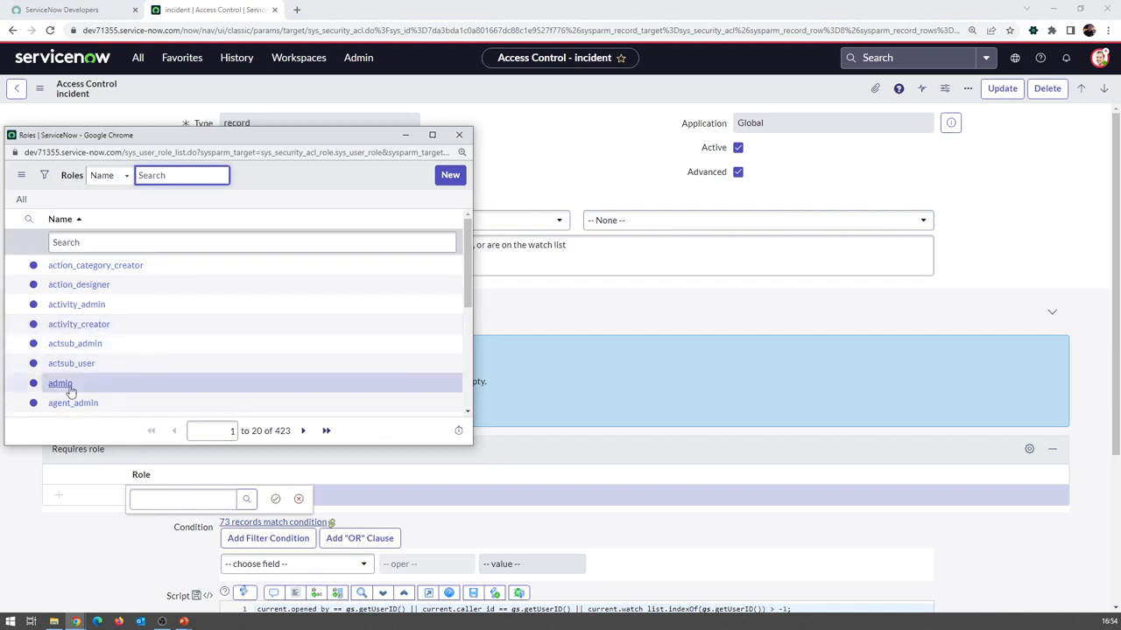
pyautogui.click(87, 324)
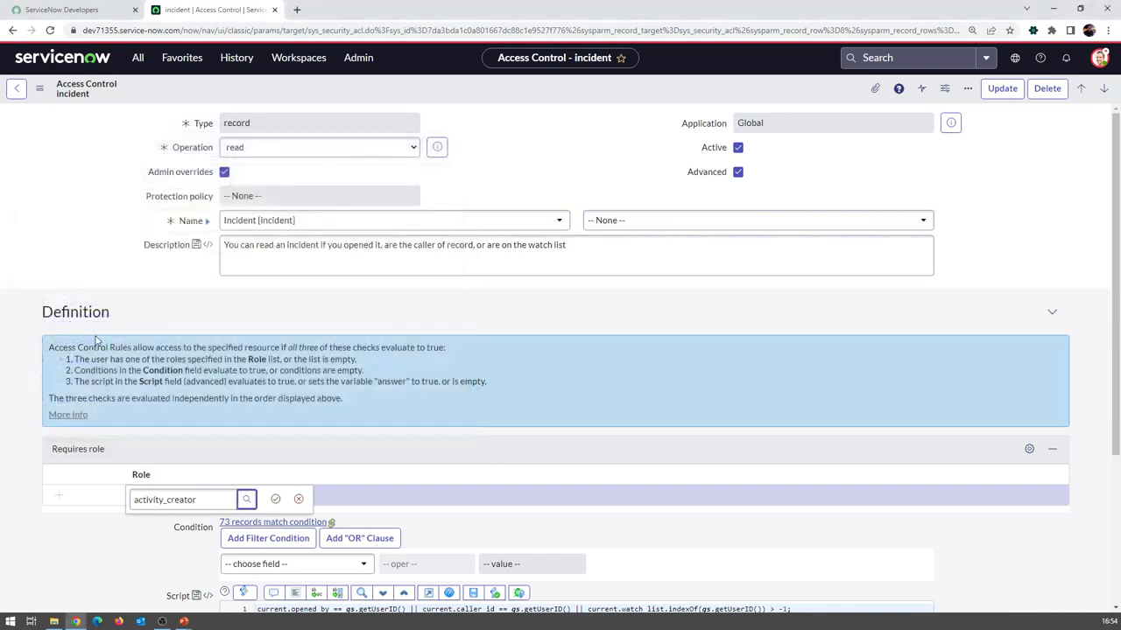
pyautogui.click(276, 499)
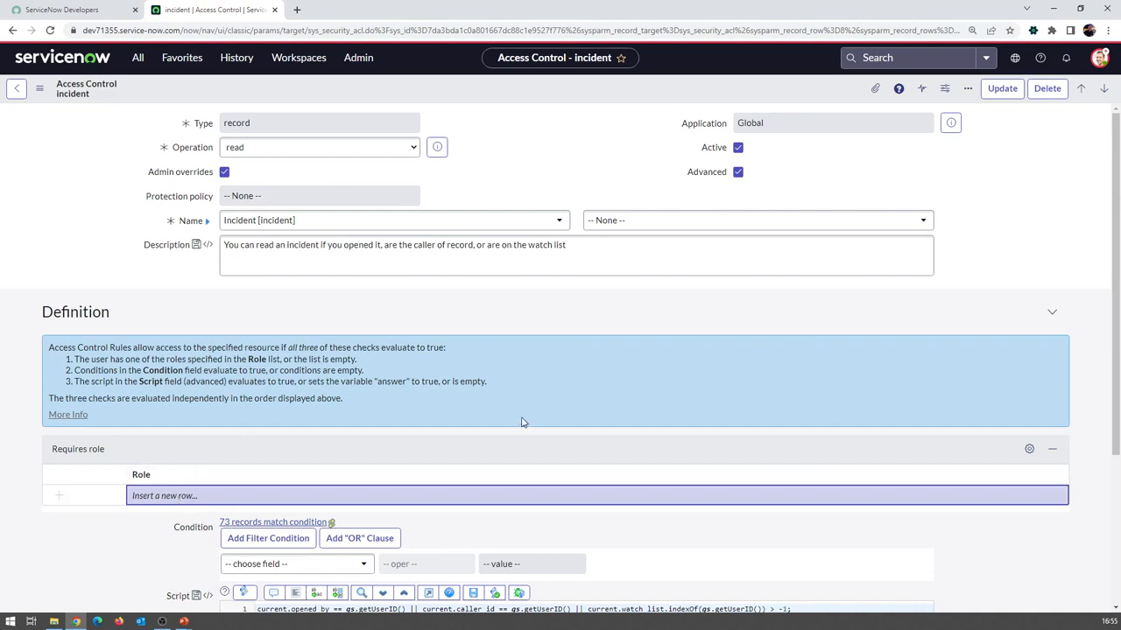
# - Examine the rule's script, covering its opened_by, caller_id and watch_list conditions, along with the required roles section
pyautogui.scroll(-2, 1057, 412)
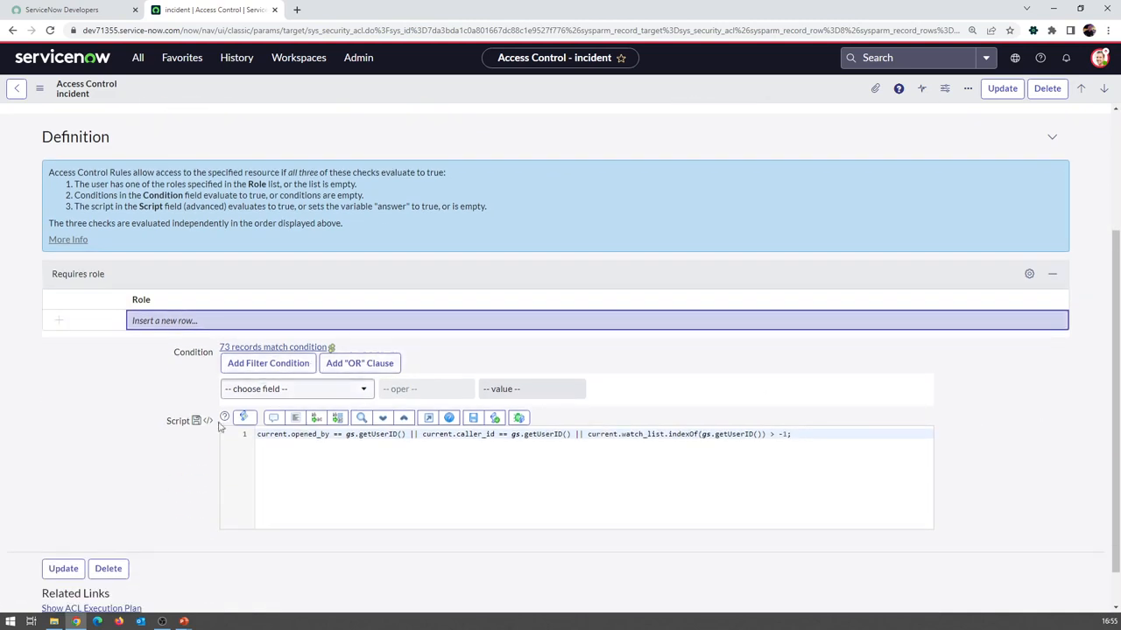
pyautogui.click(298, 436)
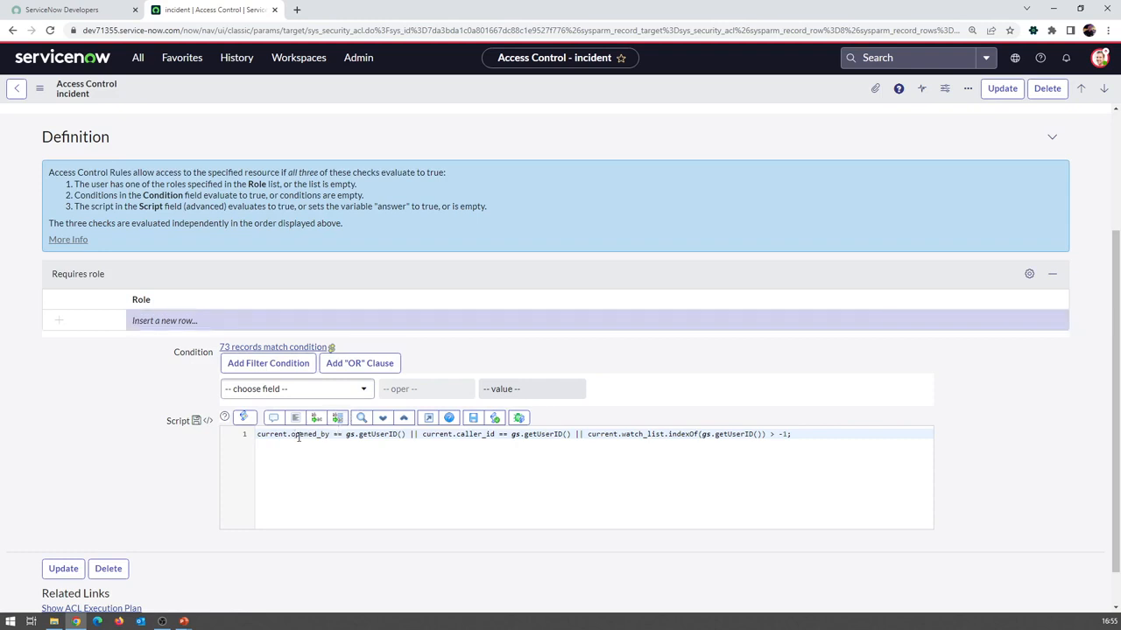
pyautogui.scroll(2, 257, 380)
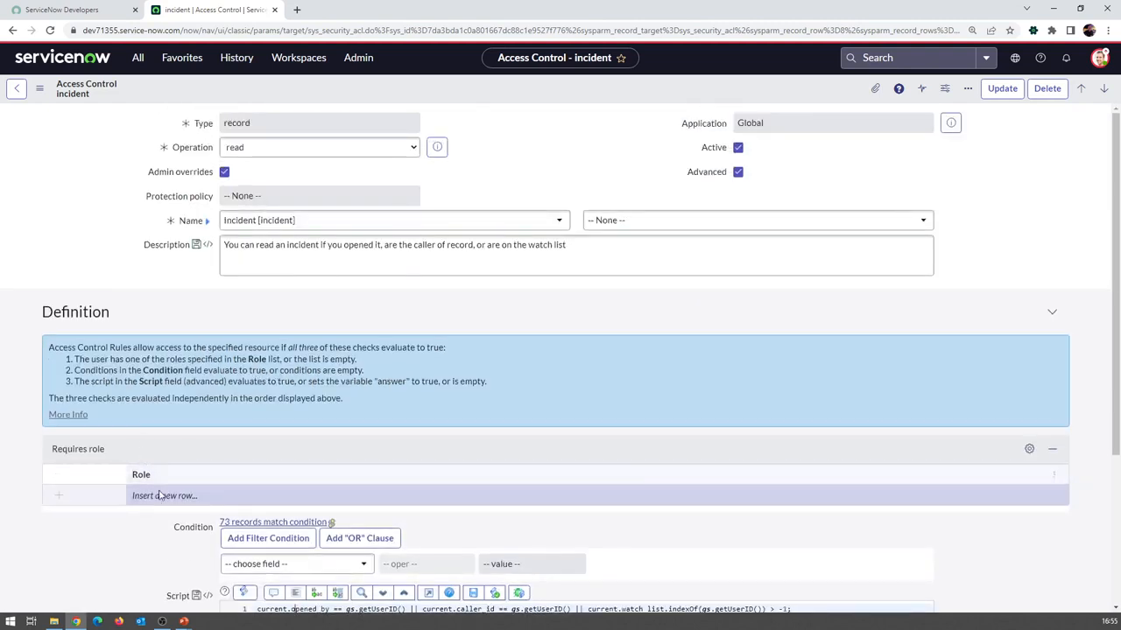
pyautogui.scroll(-2, 159, 500)
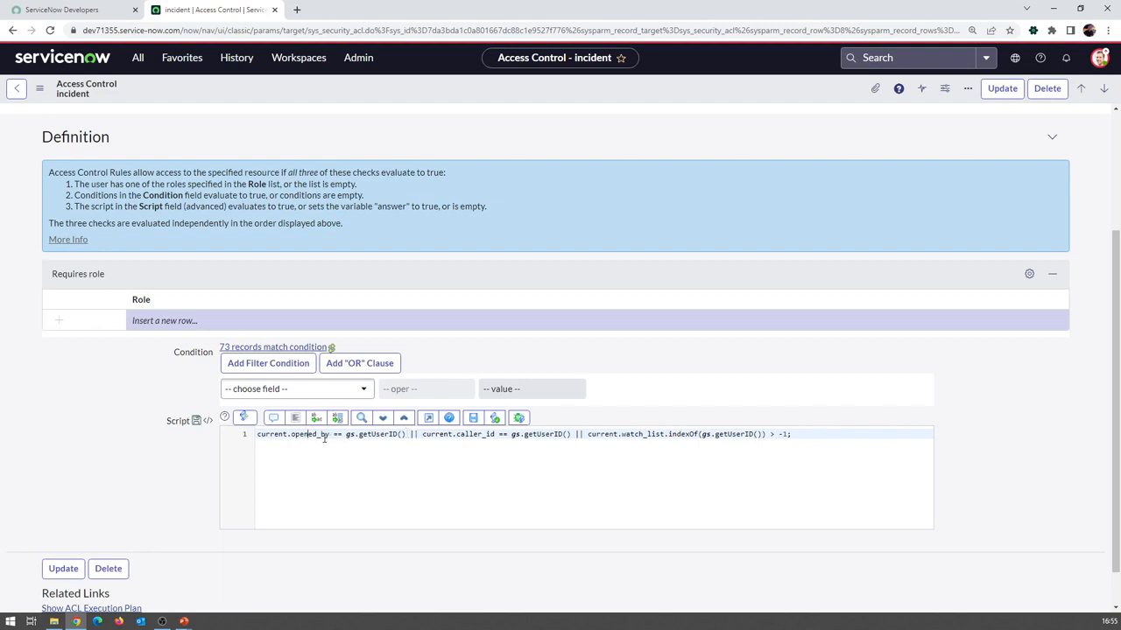
pyautogui.moveTo(332, 434); pyautogui.dragTo(571, 437)
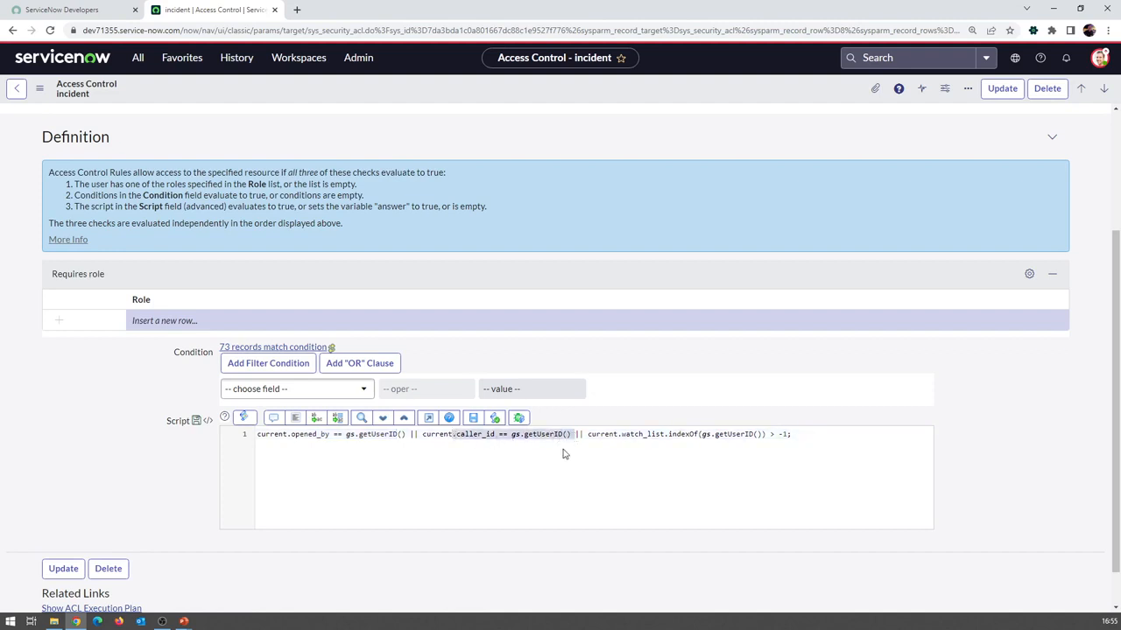
pyautogui.click(548, 435)
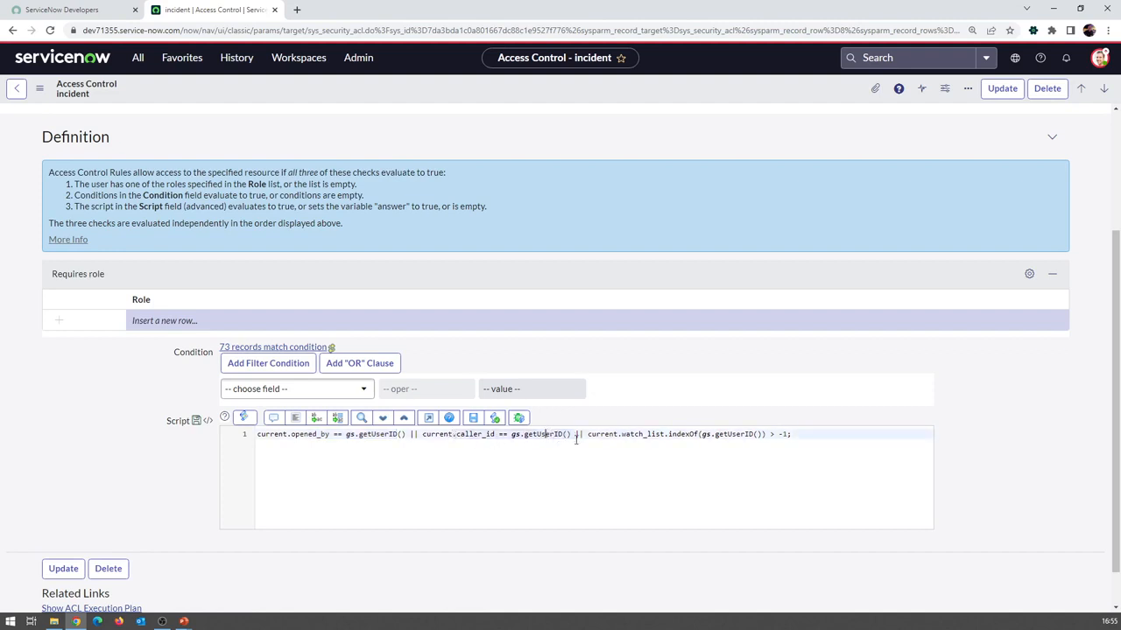
pyautogui.moveTo(572, 436); pyautogui.dragTo(452, 436)
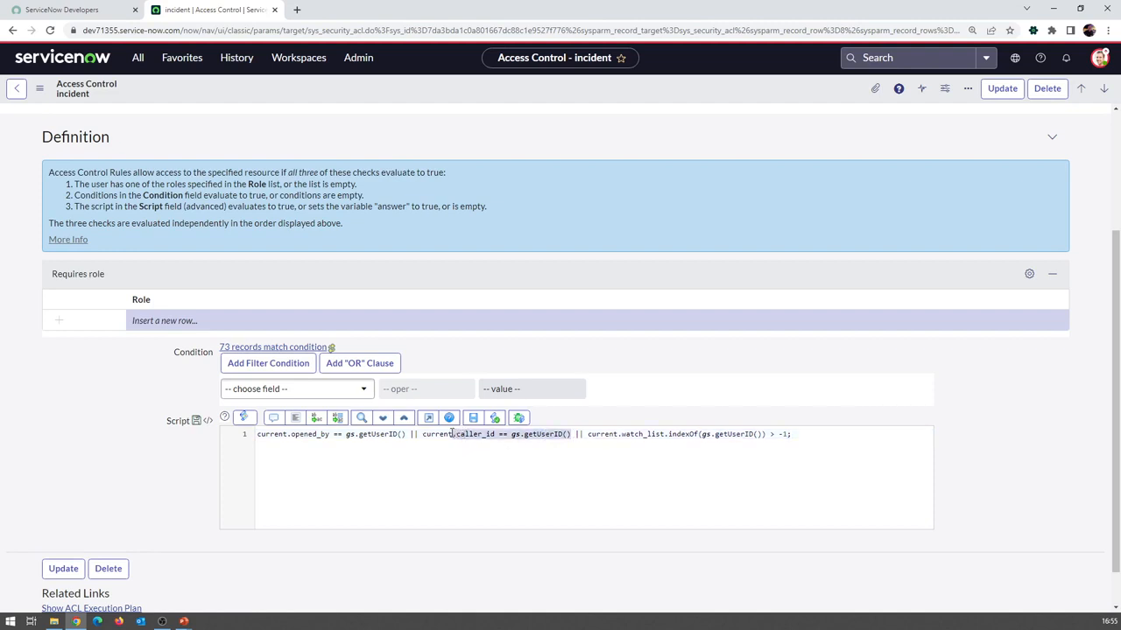
pyautogui.moveTo(649, 436); pyautogui.dragTo(793, 438)
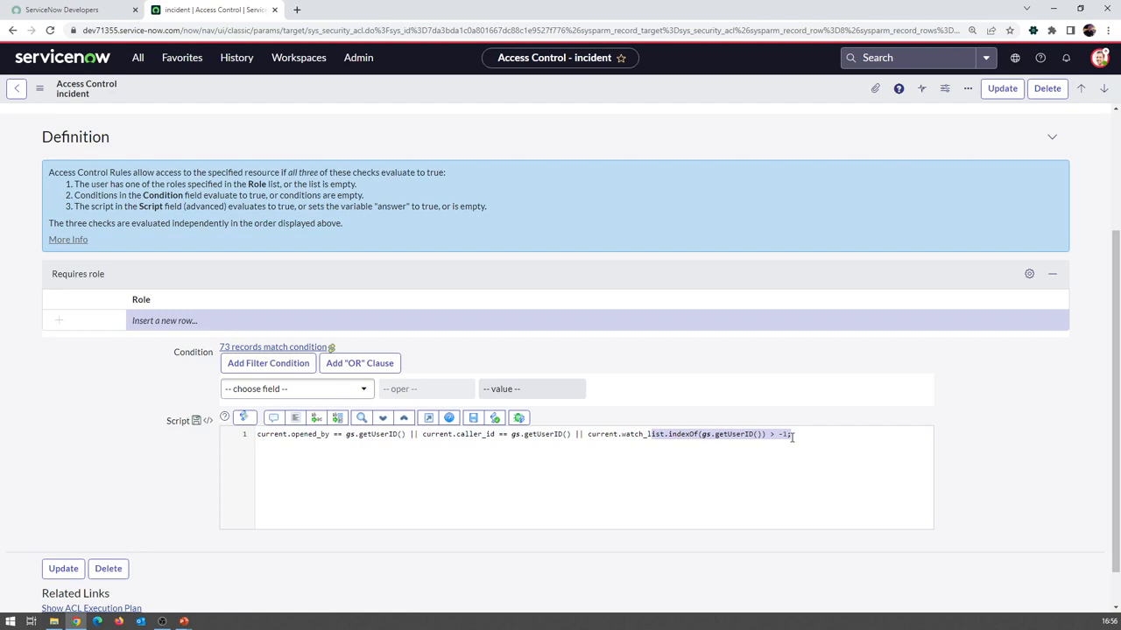
pyautogui.click(821, 461)
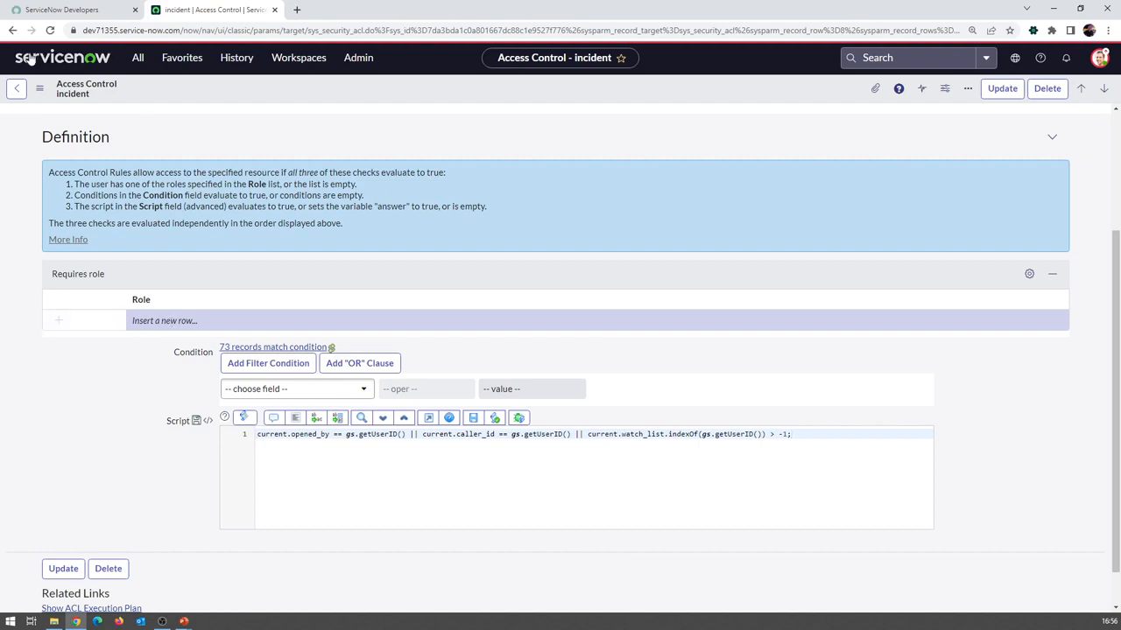
pyautogui.click(14, 31)
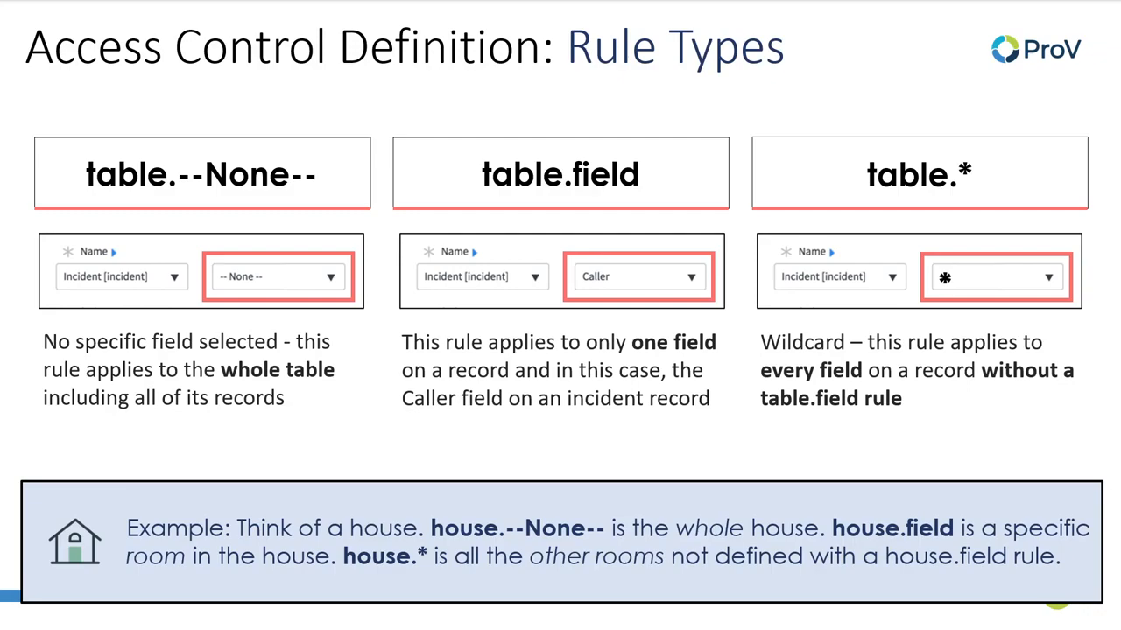
pyautogui.press('Right')
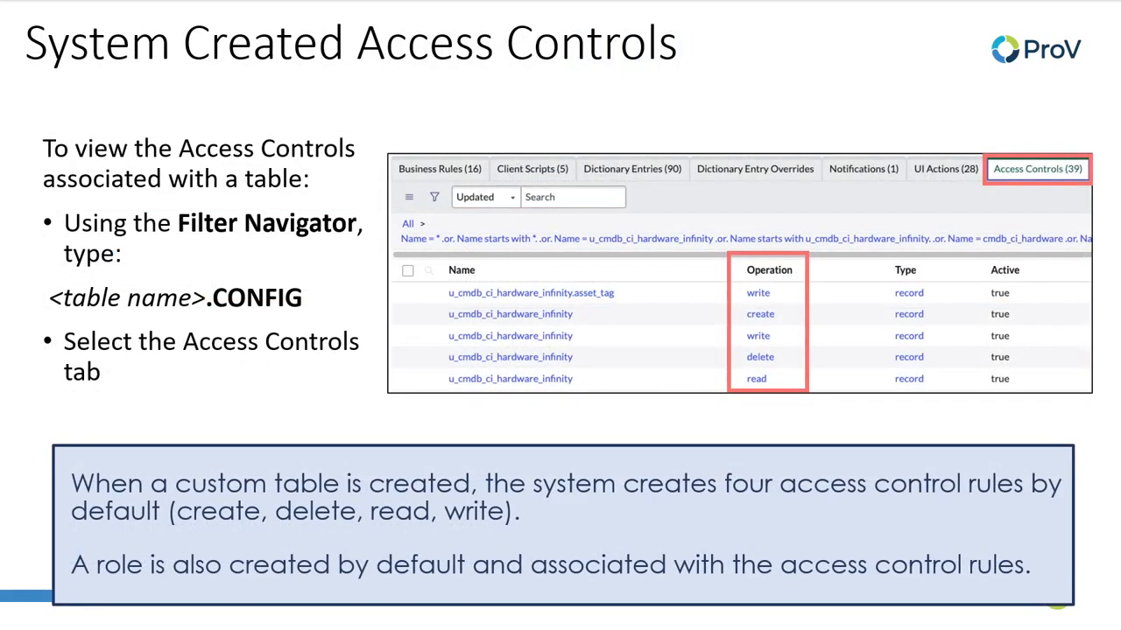
pyautogui.press('Left')
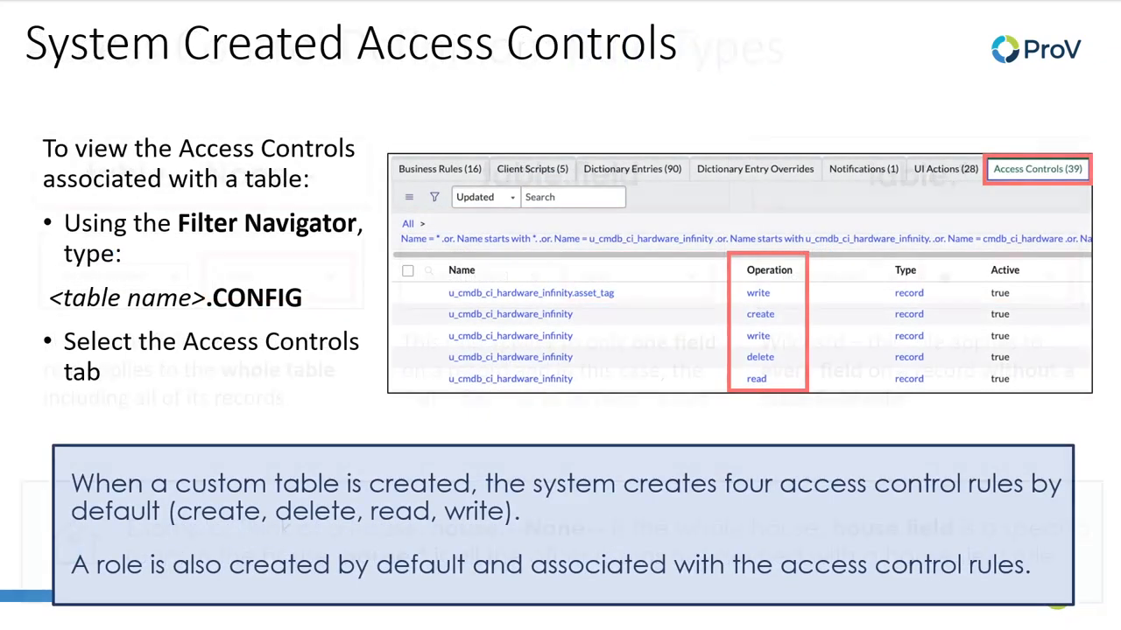